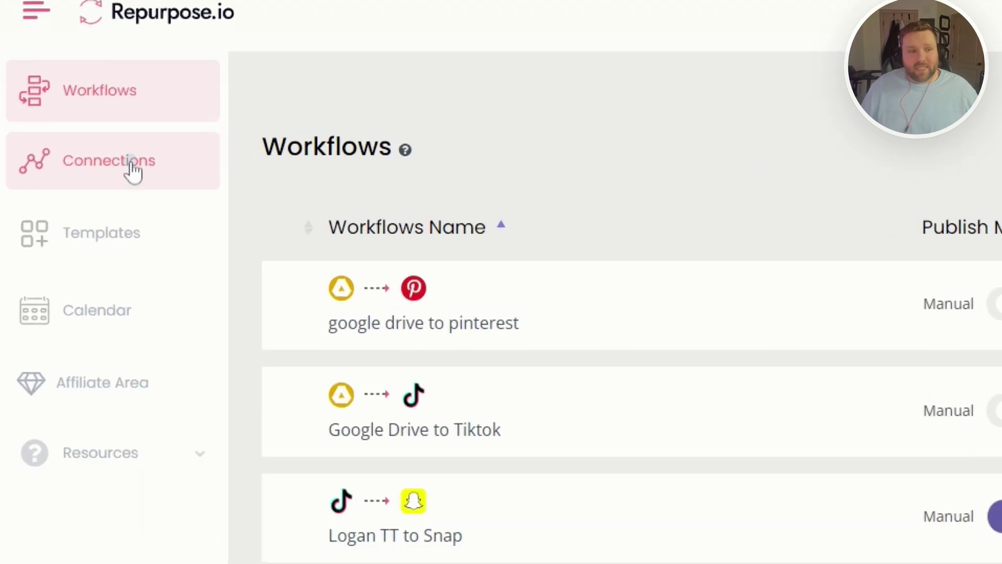
Review the connected accounts list, then start adding a new connection
click(55, 161)
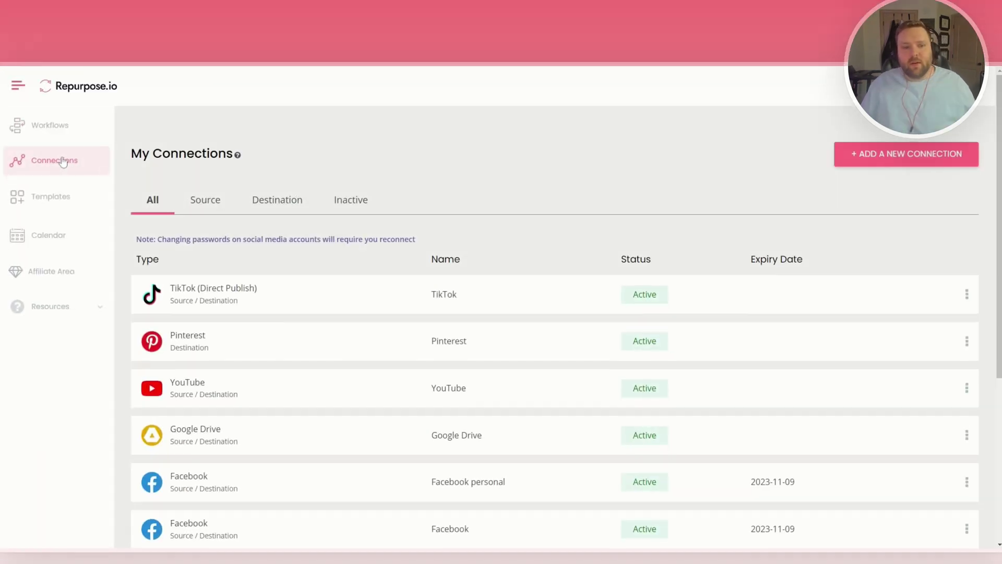
scroll(414, 239, down, 3)
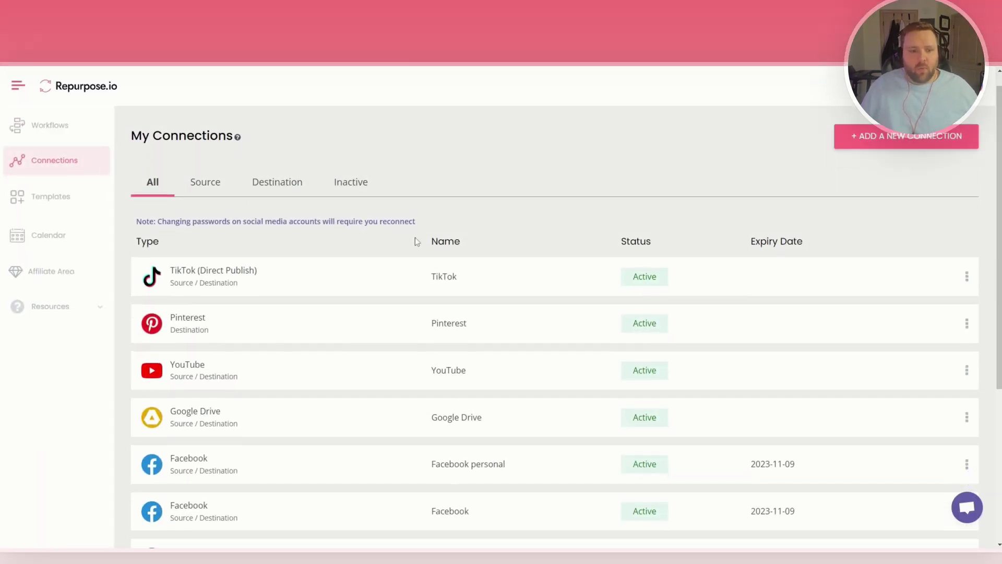
scroll(405, 244, down, 2)
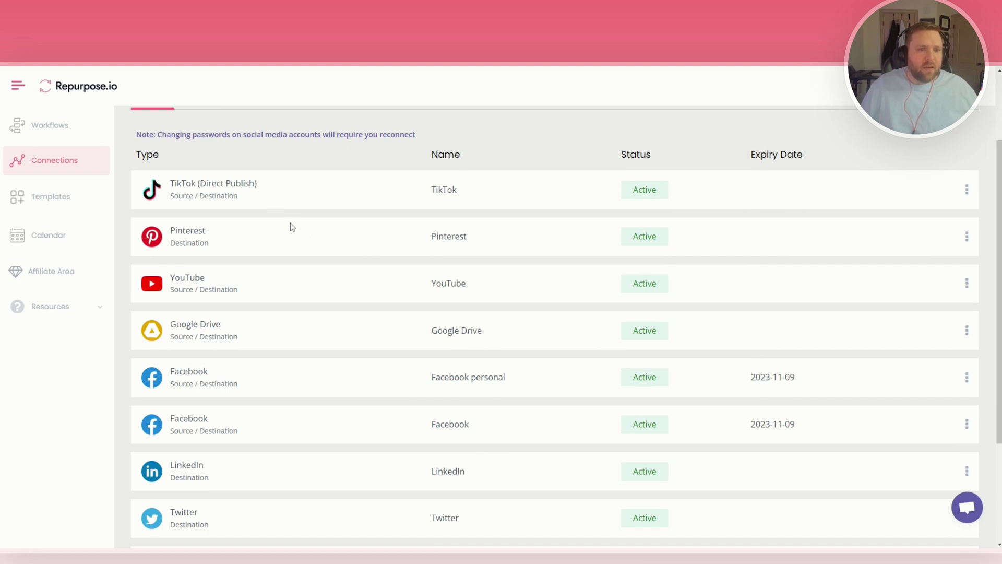
scroll(305, 190, down, 2)
scroll(299, 186, down, 2)
scroll(302, 225, down, 2)
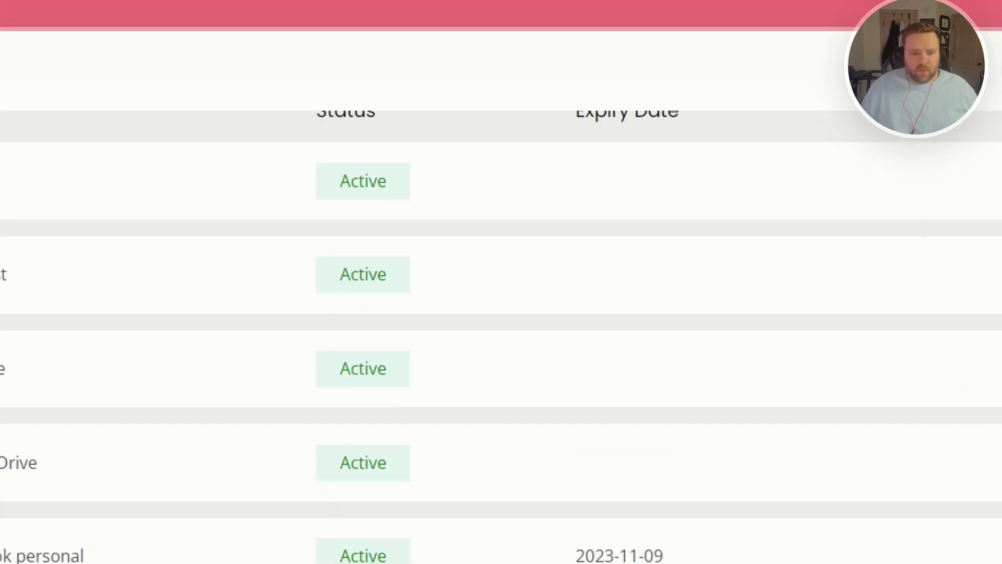
scroll(501, 313, up, 3)
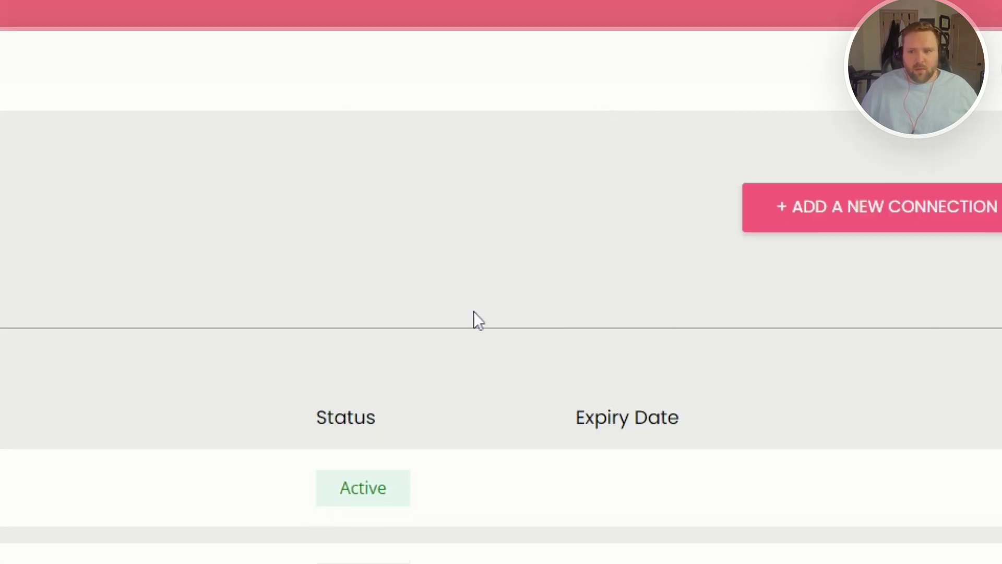
click(893, 215)
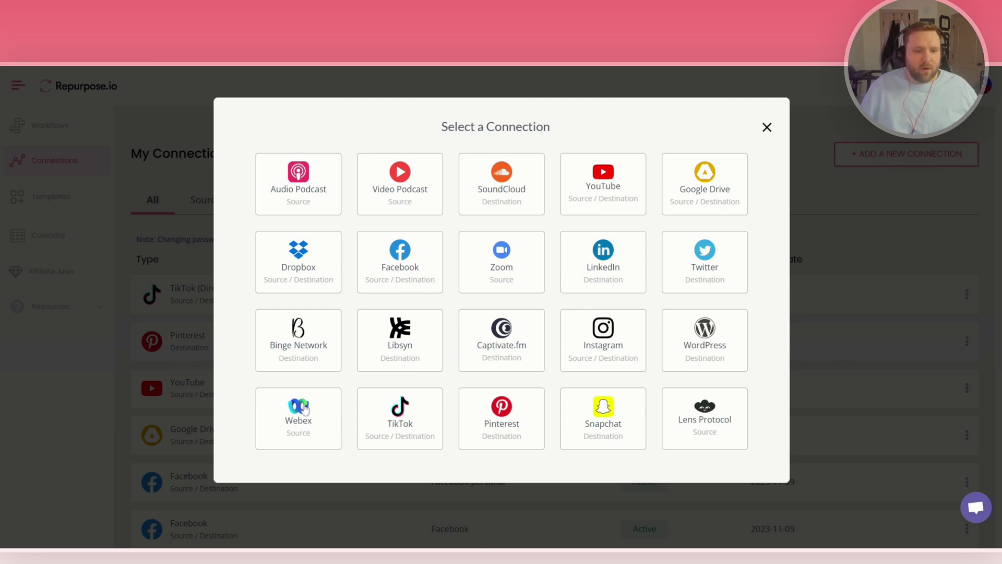
Start a Dropbox connection, then cancel it and close the service picker without connecting
click(768, 127)
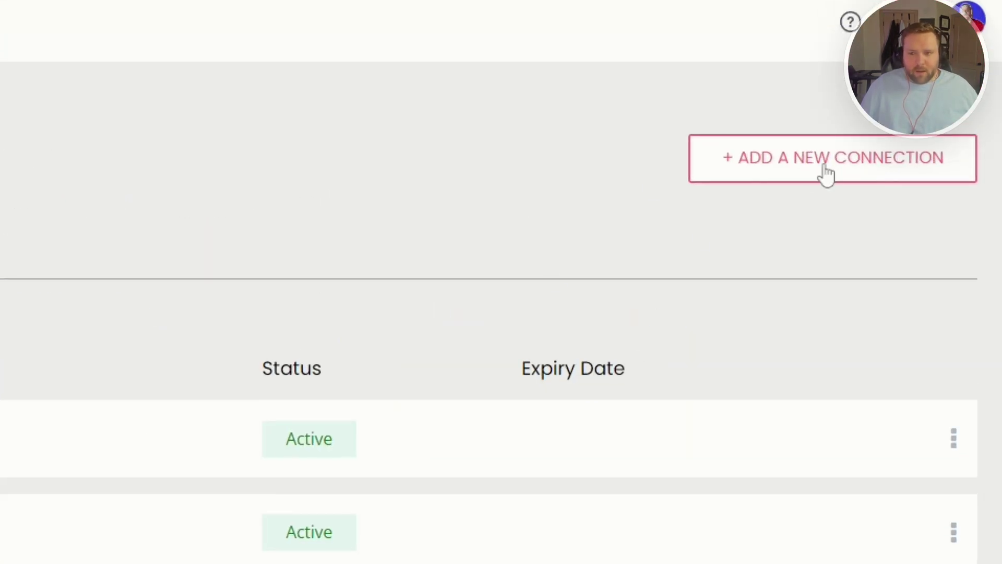
click(904, 155)
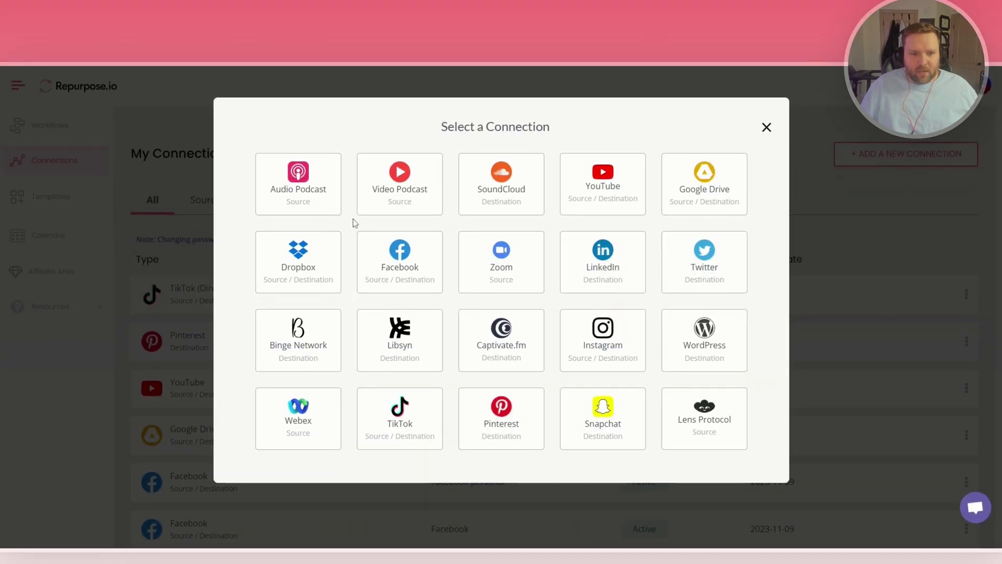
click(301, 257)
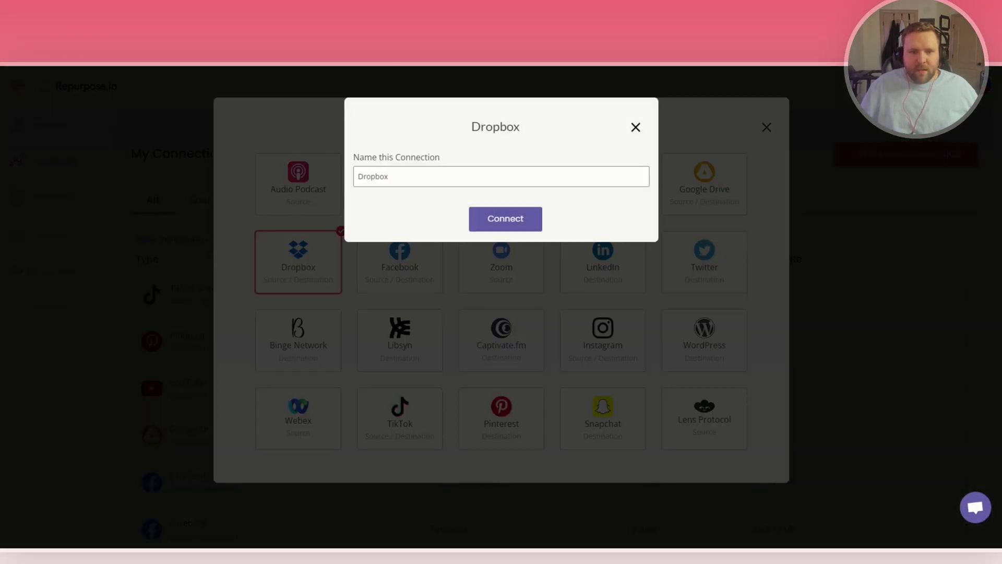
click(636, 127)
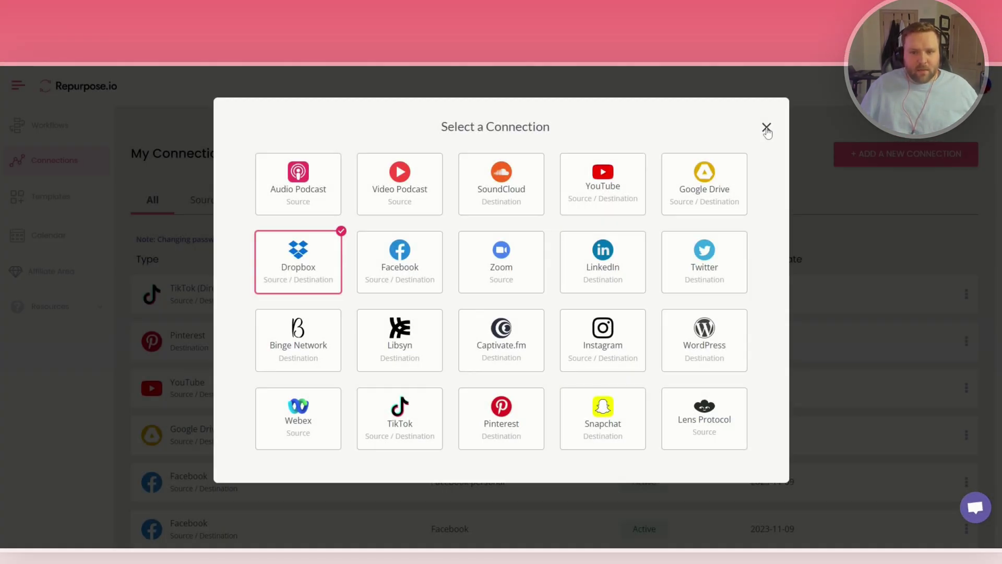
click(767, 126)
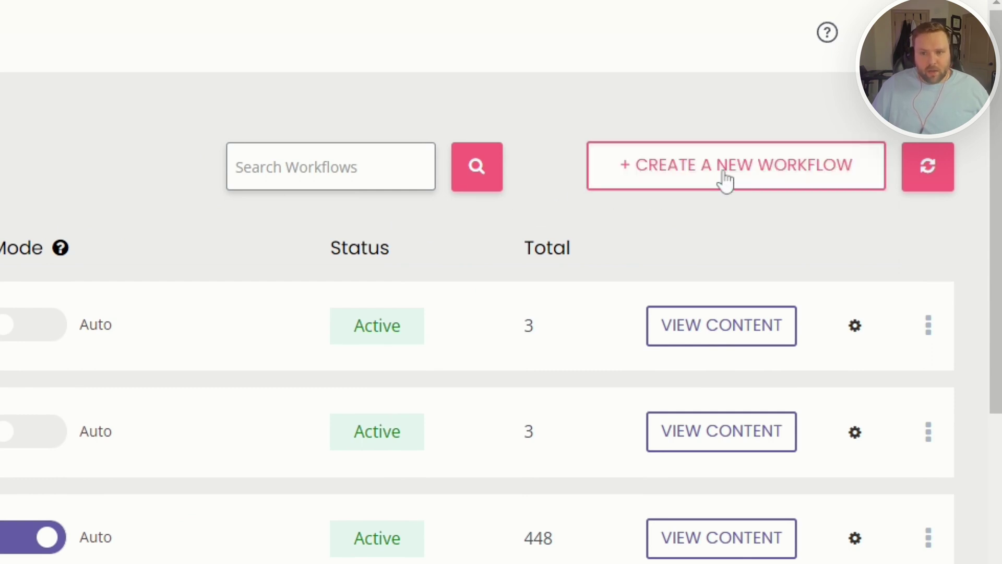
Create a workflow named 'Tiktok to Instagram Short Form' and bring up its source type choices
click(726, 179)
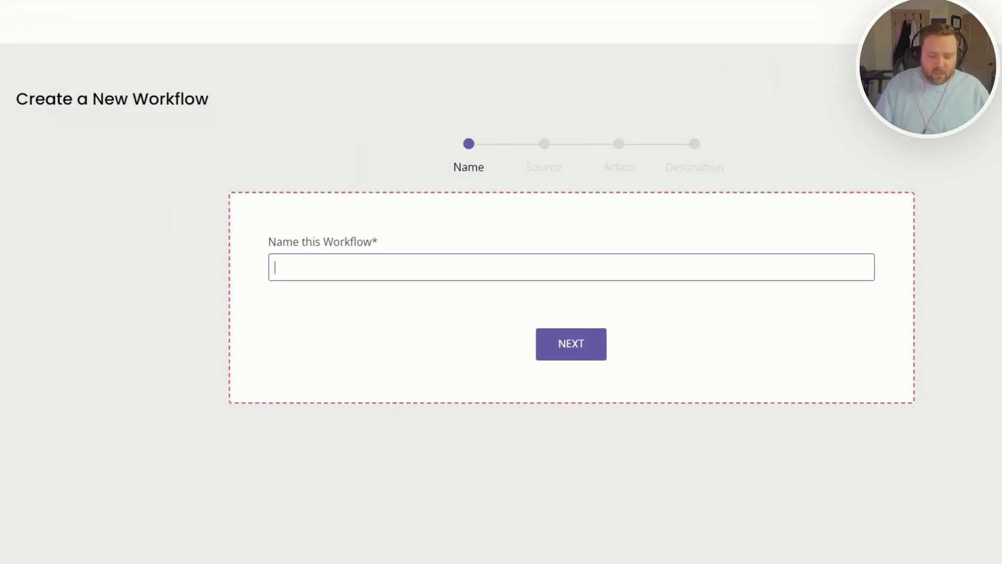
text(Tiktok to )
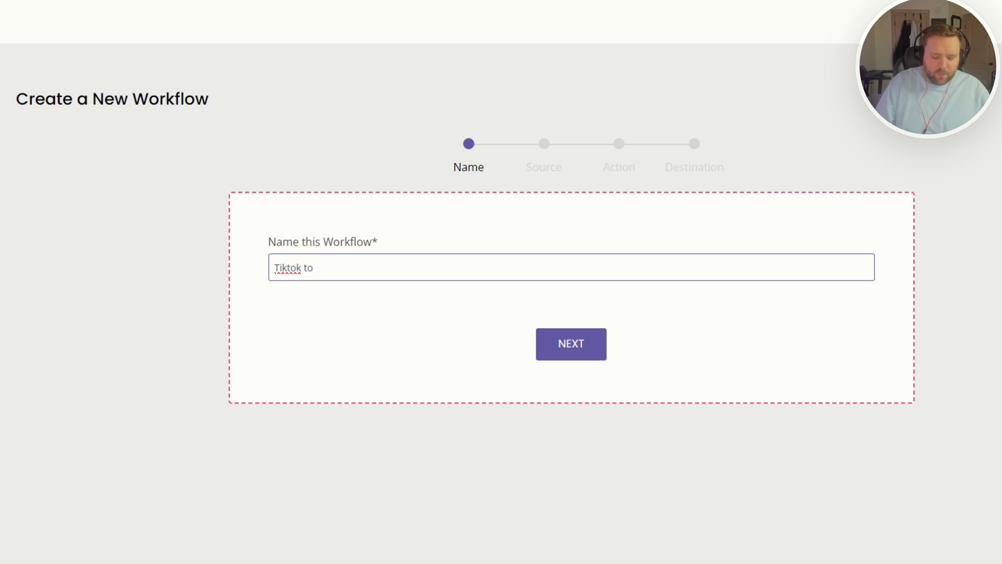
text(Instagram )
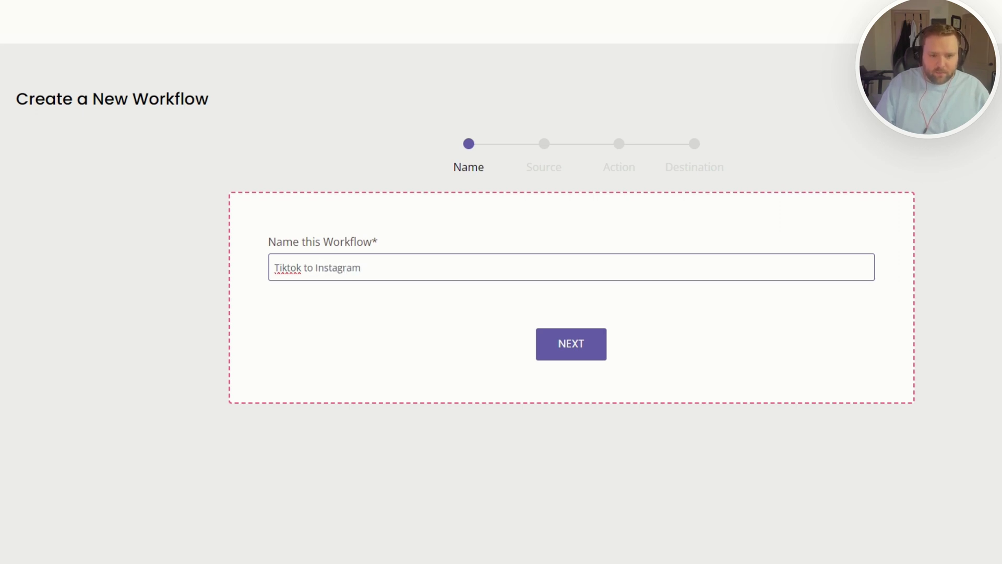
text(Short Form)
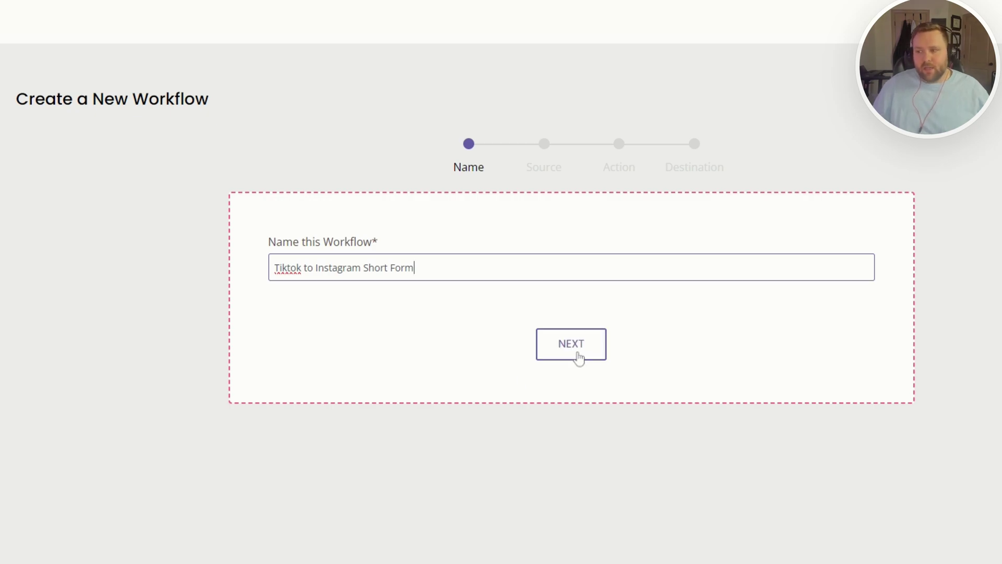
click(579, 354)
click(463, 278)
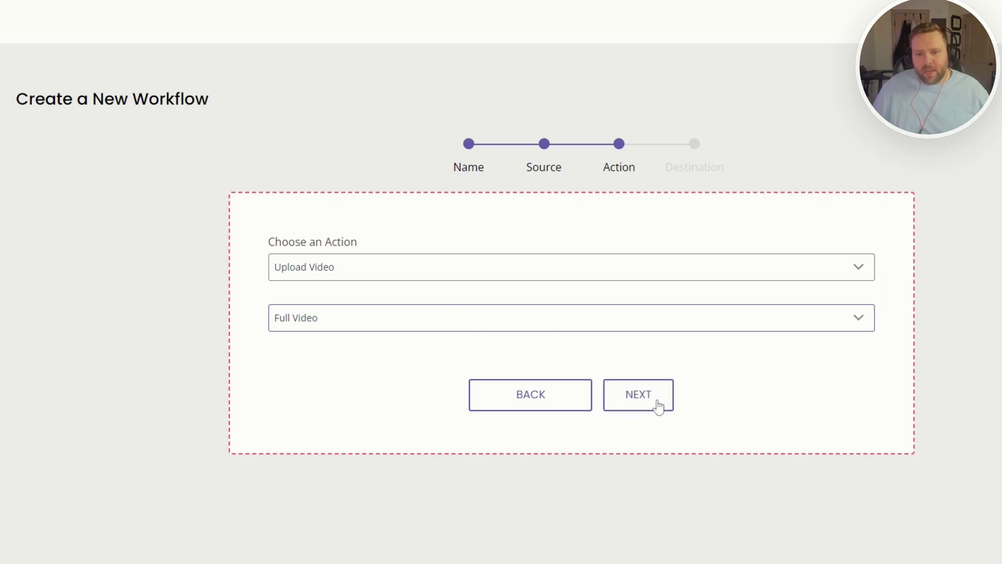
Send the workflow to Instagram Reels on the professional account and finish it
click(659, 405)
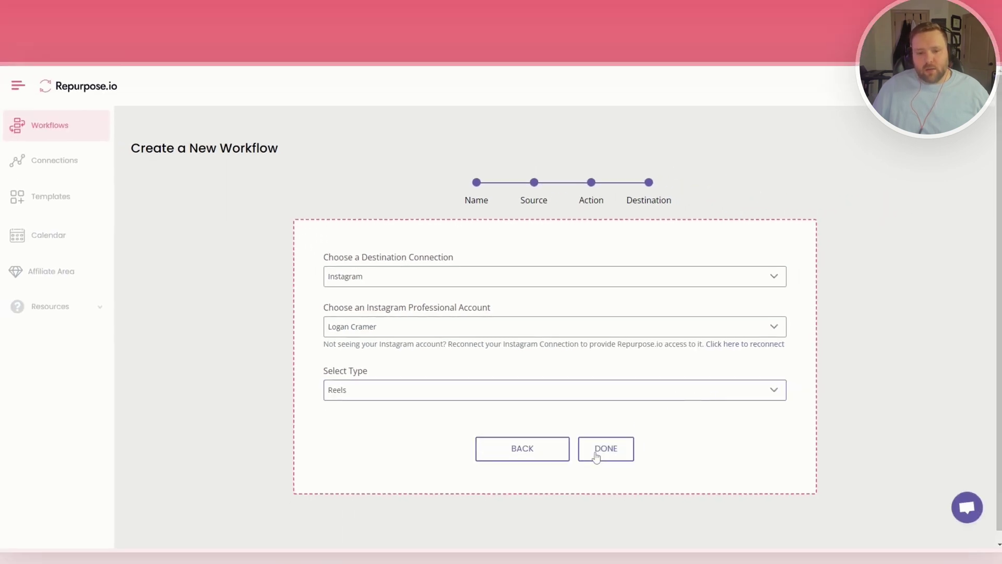
click(606, 448)
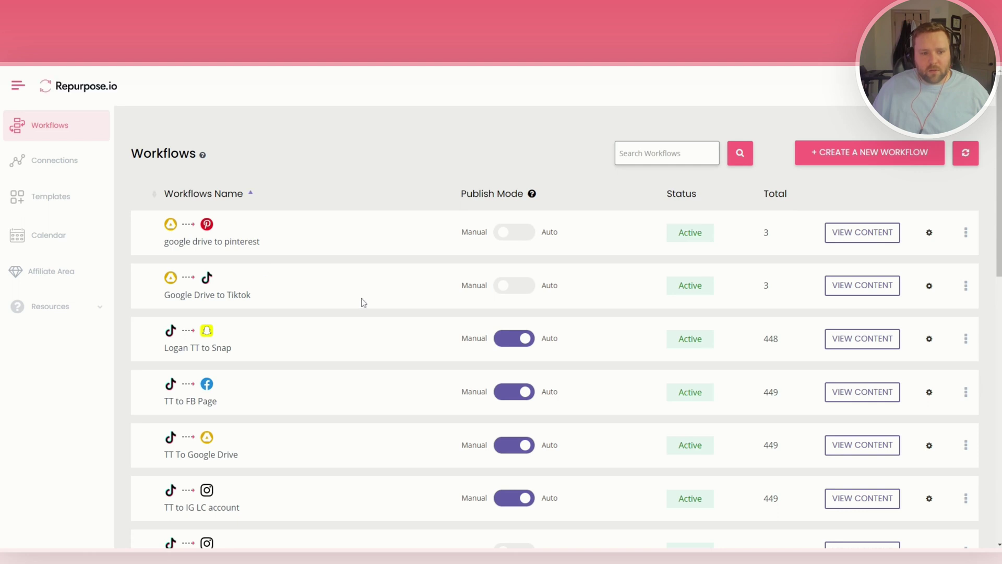
scroll(364, 301, down, 5)
scroll(266, 302, down, 4)
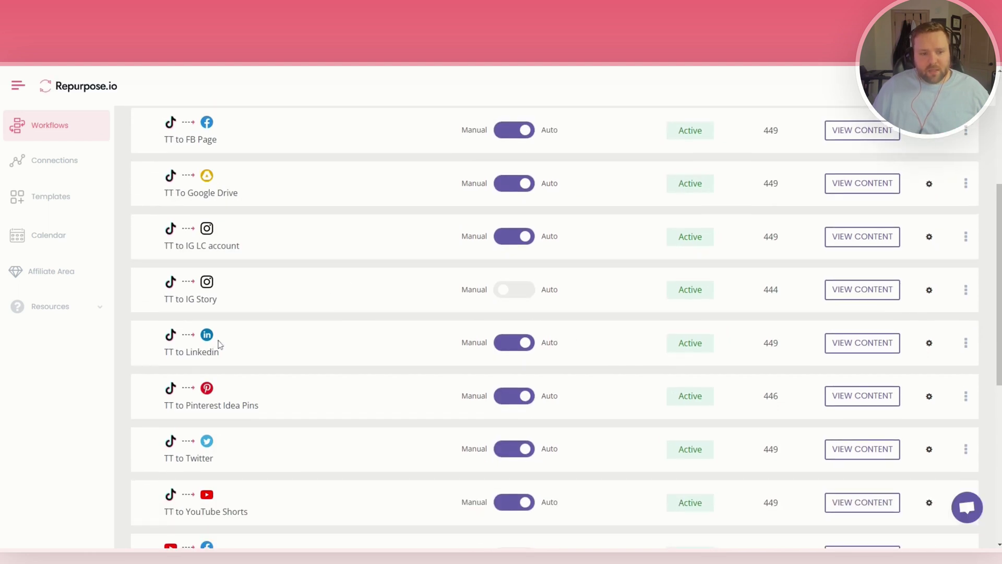
scroll(226, 343, down, 3)
scroll(226, 344, down, 1)
scroll(160, 344, up, 4)
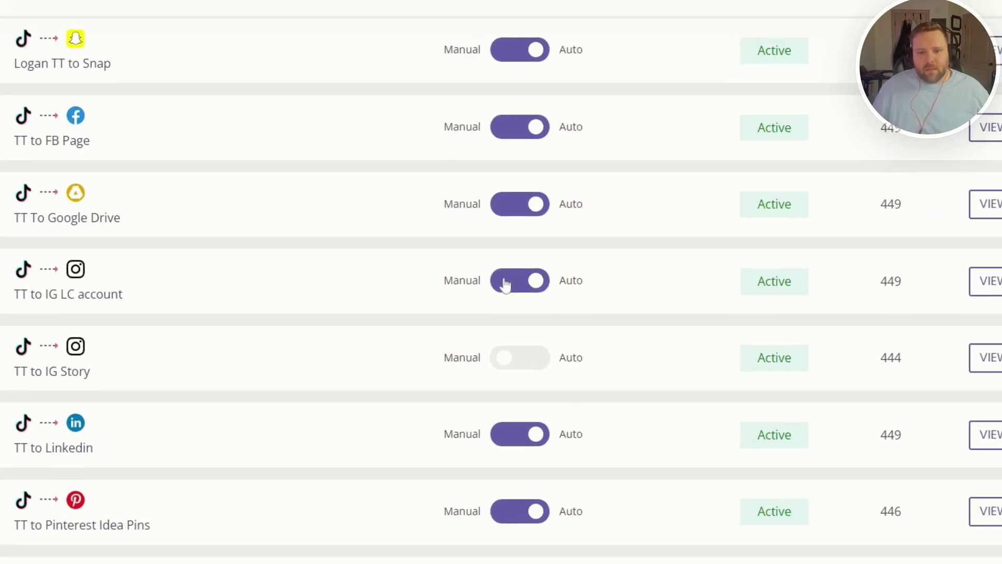
Toggle Publish Mode for 'TT to IG LC account' off and on to reach auto-publish settings
click(513, 289)
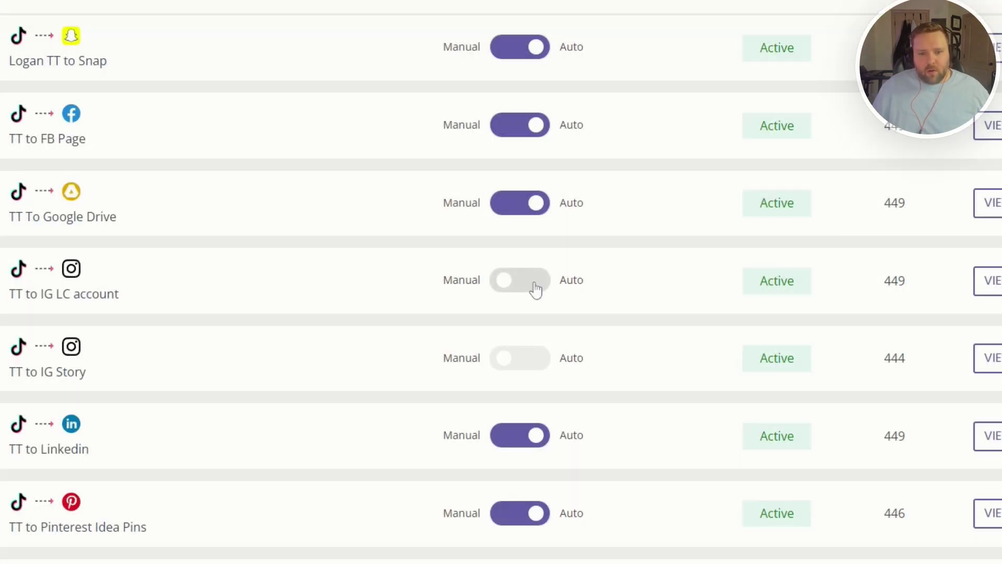
click(536, 289)
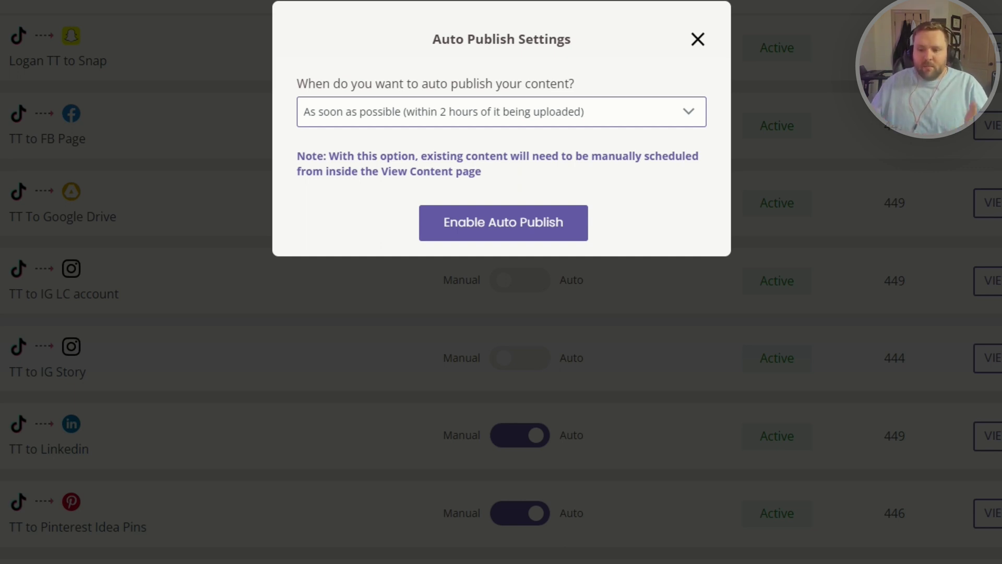
Set auto publishing to follow a schedule that also covers all existing content
click(501, 111)
click(501, 161)
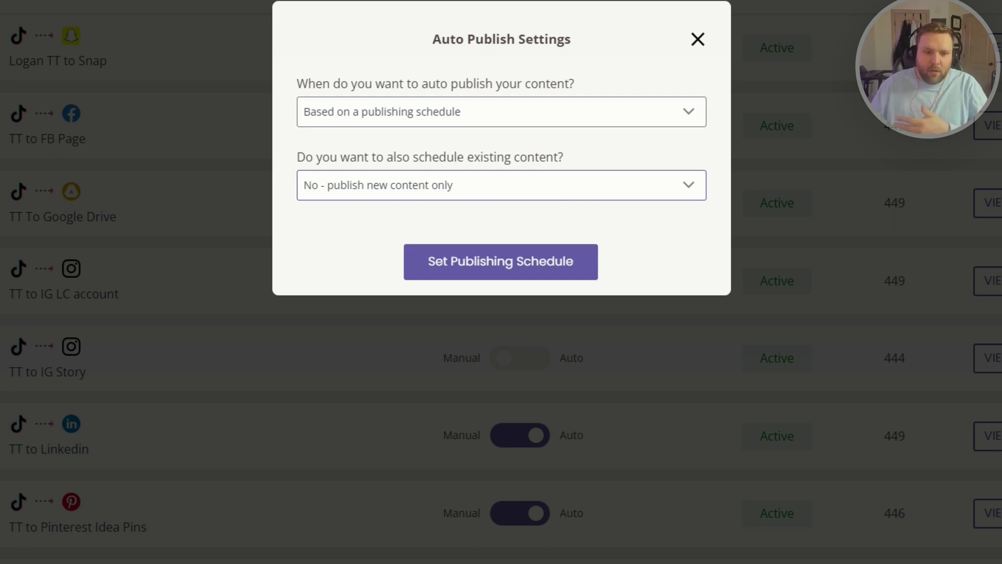
key(Down)
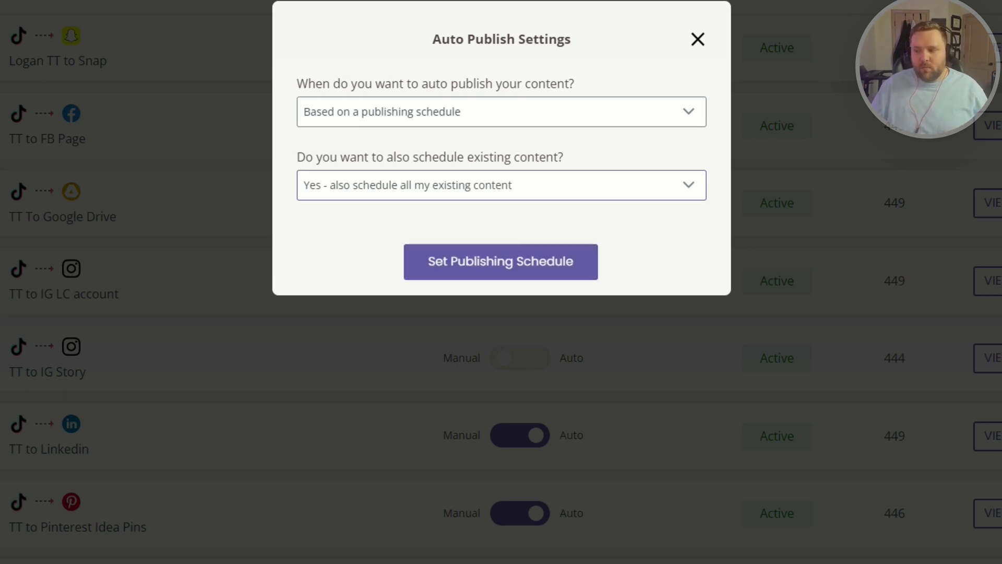
click(517, 266)
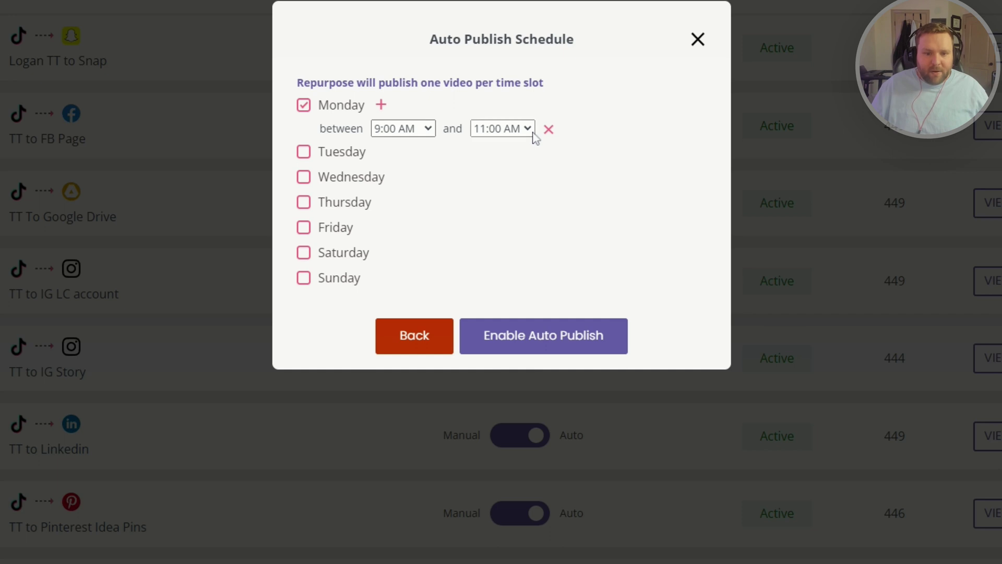
Add a Wednesday 1–3 PM publishing slot alongside Monday's
click(303, 177)
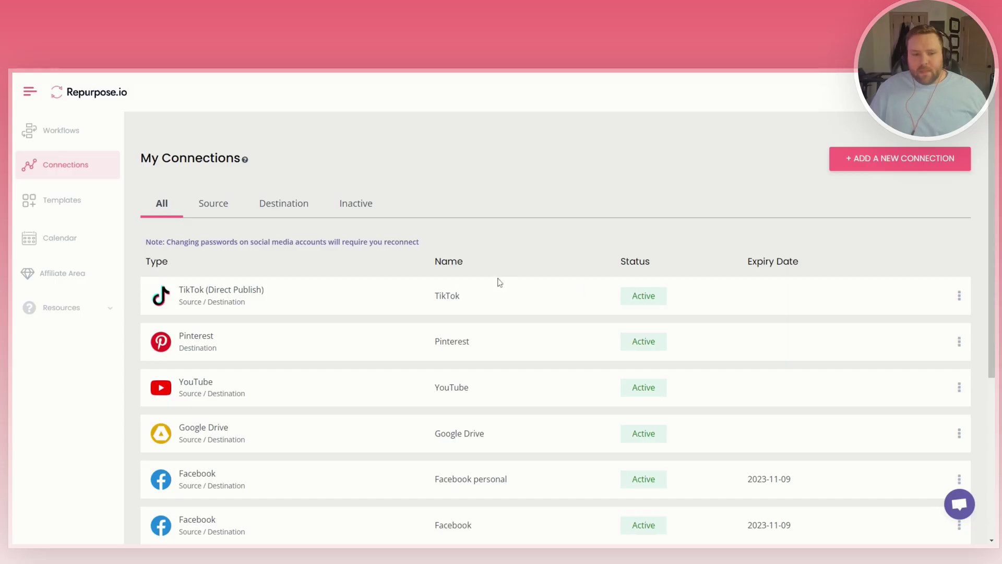
scroll(501, 282, down, 2)
scroll(328, 247, up, 3)
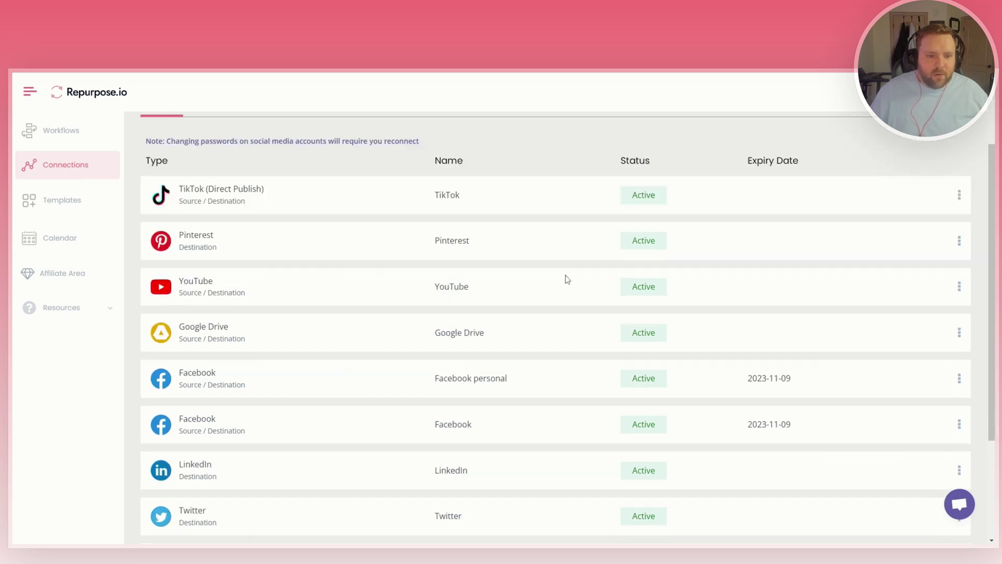
scroll(564, 274, down, 3)
scroll(549, 267, down, 3)
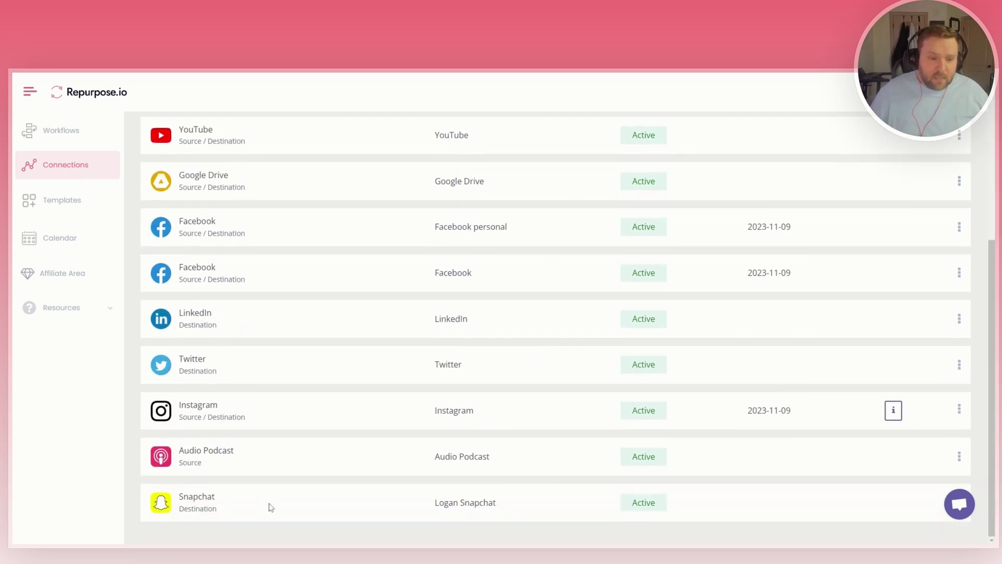
scroll(266, 469, up, 2)
scroll(283, 439, up, 3)
scroll(290, 407, up, 2)
scroll(290, 395, up, 2)
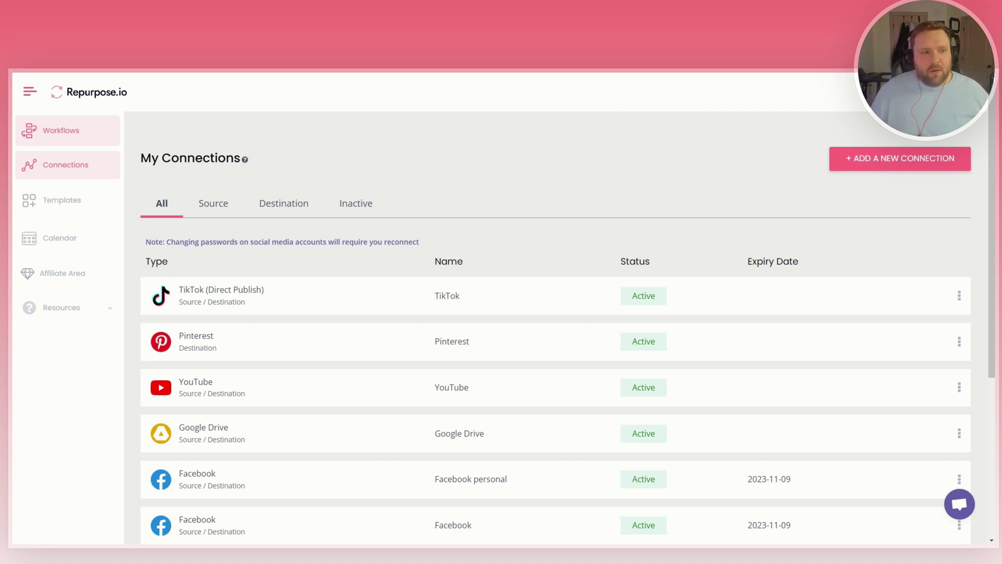
Open the Workflows page from the left sidebar and browse the workflow list
click(80, 137)
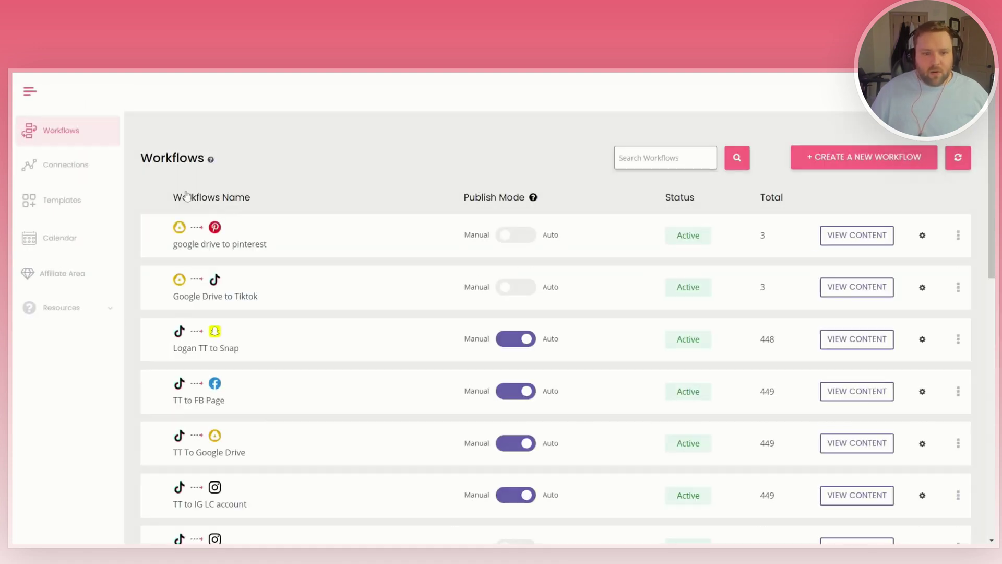
scroll(220, 207, down, 3)
scroll(227, 235, down, 2)
scroll(231, 242, down, 2)
scroll(234, 244, down, 2)
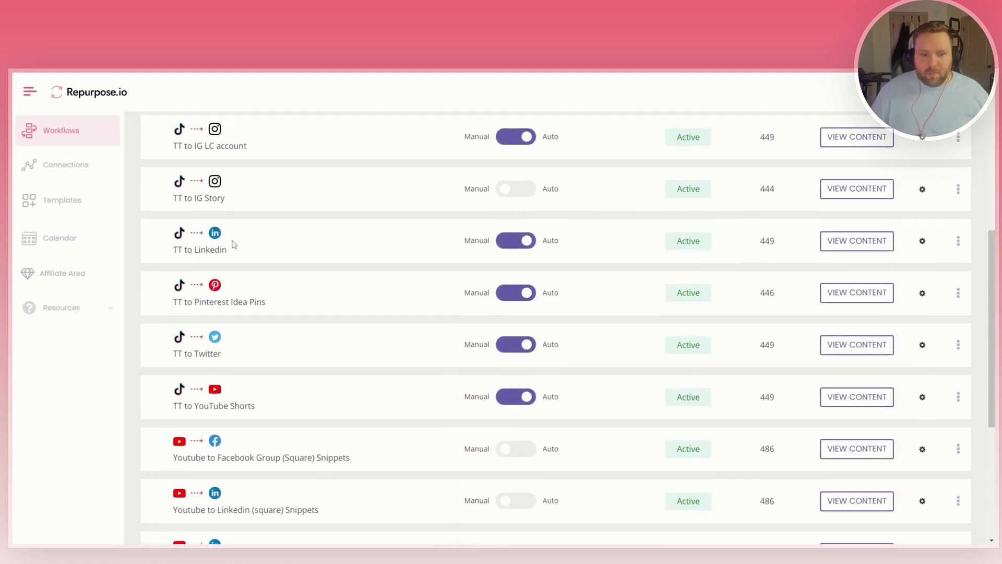
scroll(233, 245, down, 2)
scroll(233, 245, up, 3)
scroll(228, 235, up, 3)
scroll(180, 212, up, 2)
scroll(176, 210, up, 3)
scroll(222, 233, down, 3)
scroll(227, 235, down, 2)
scroll(239, 258, down, 2)
scroll(241, 265, down, 1)
scroll(235, 247, down, 1)
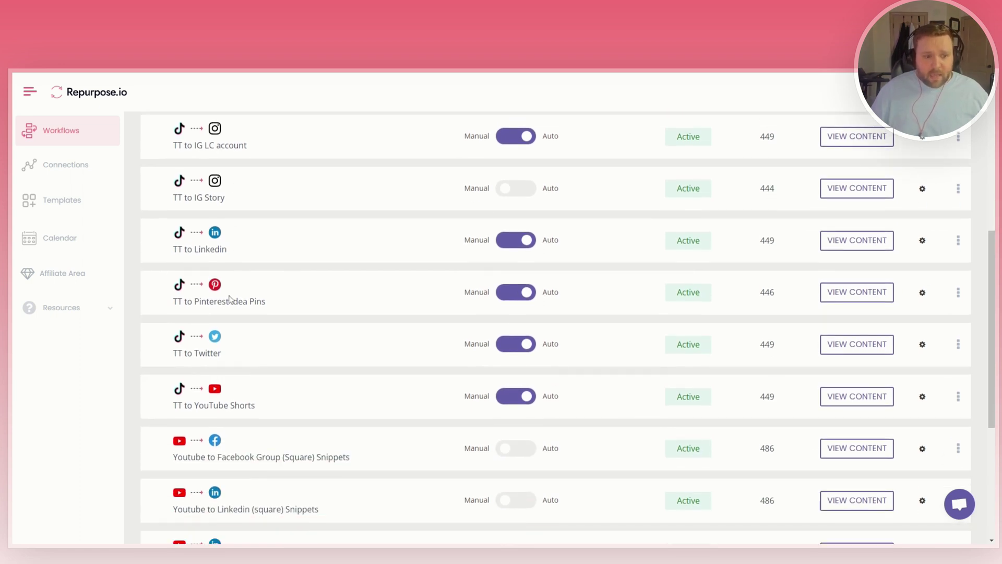
scroll(241, 344, down, 1)
scroll(305, 325, up, 3)
scroll(304, 325, up, 4)
scroll(301, 328, up, 3)
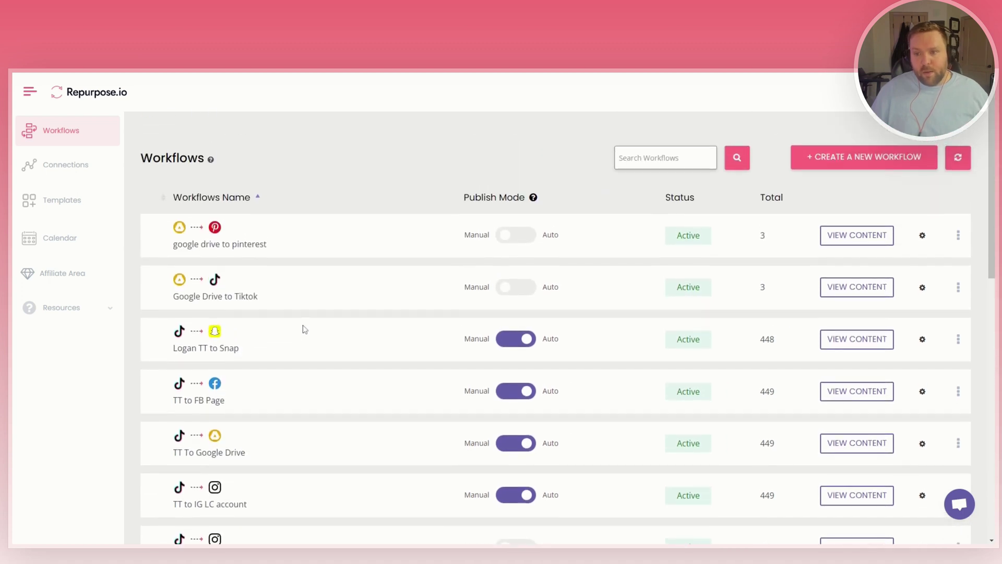